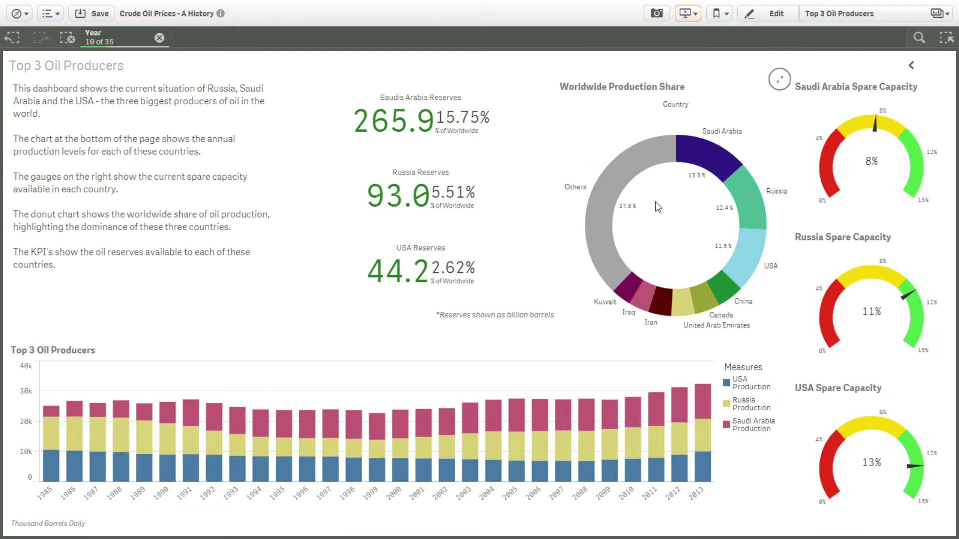
- Play the story through the 1986 and 1990 Gulf War slides to 2004, then exit to the editor
click(683, 19)
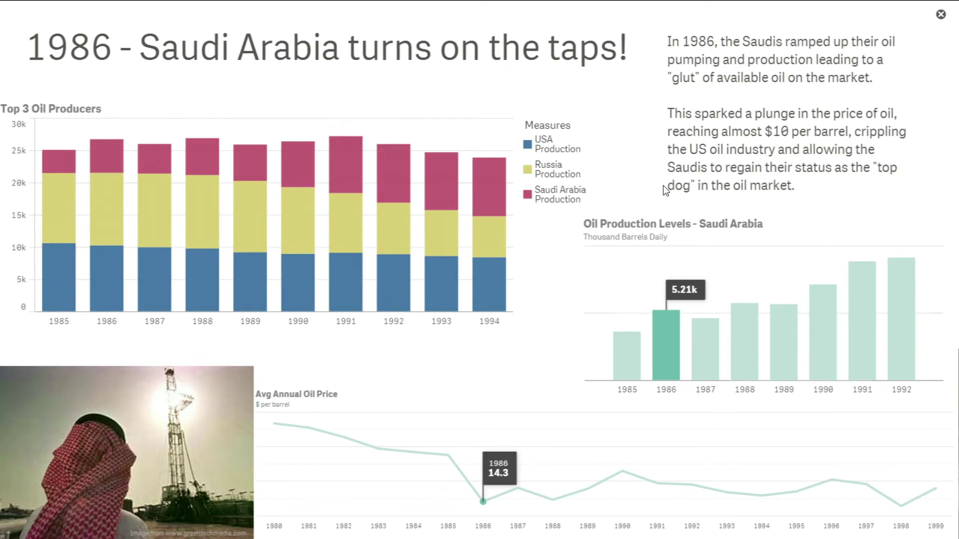
click(944, 266)
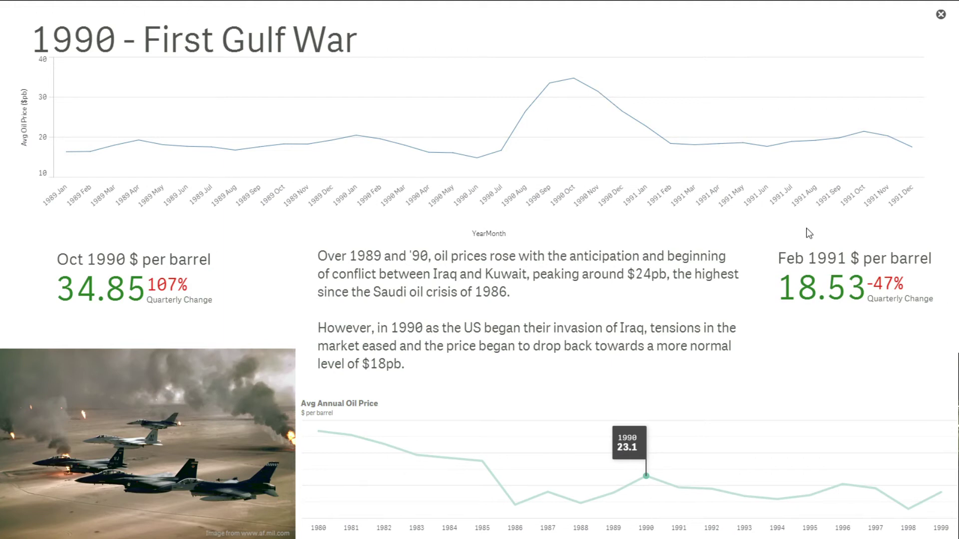
mouse_move(954, 307)
click(945, 266)
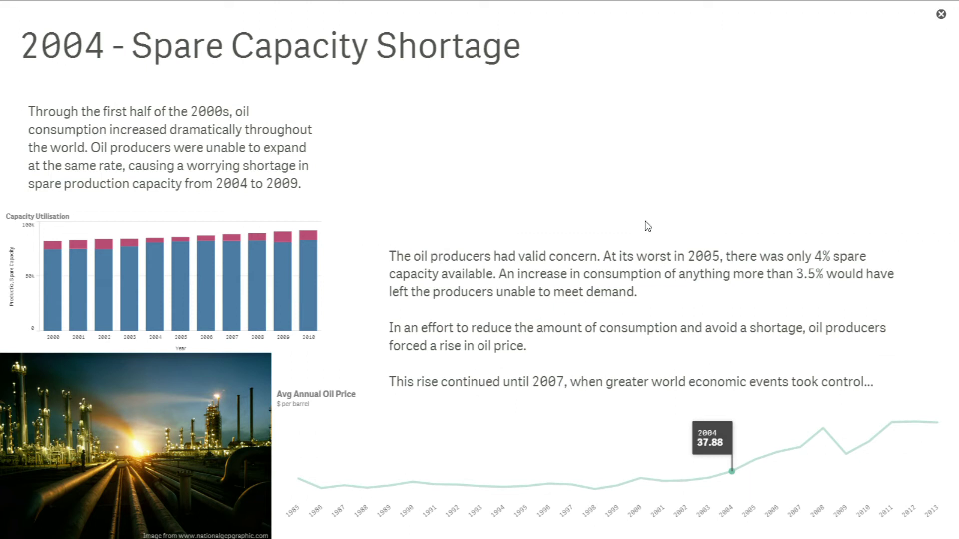
key(Escape)
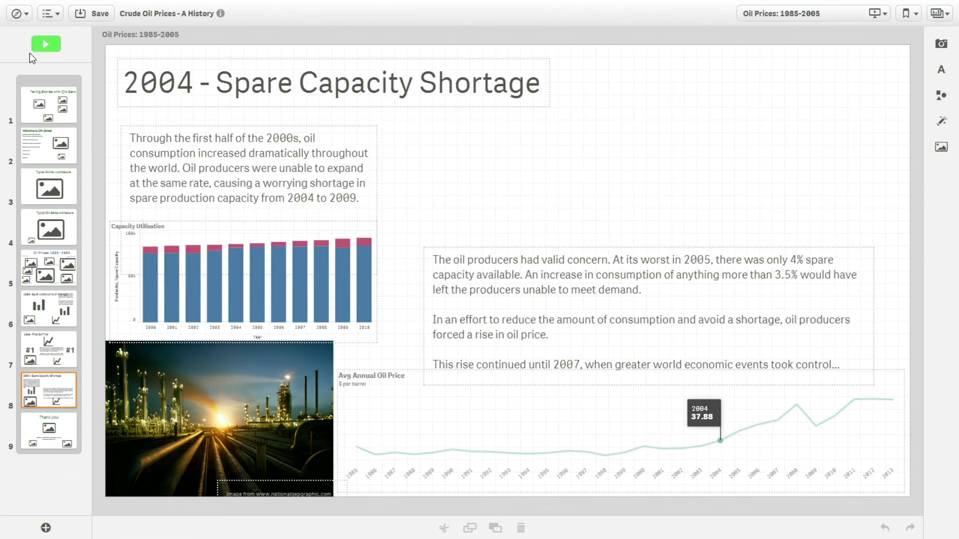
- From the app overview's sheets, create a new sheet titled with the author's name and open it
click(19, 13)
click(48, 48)
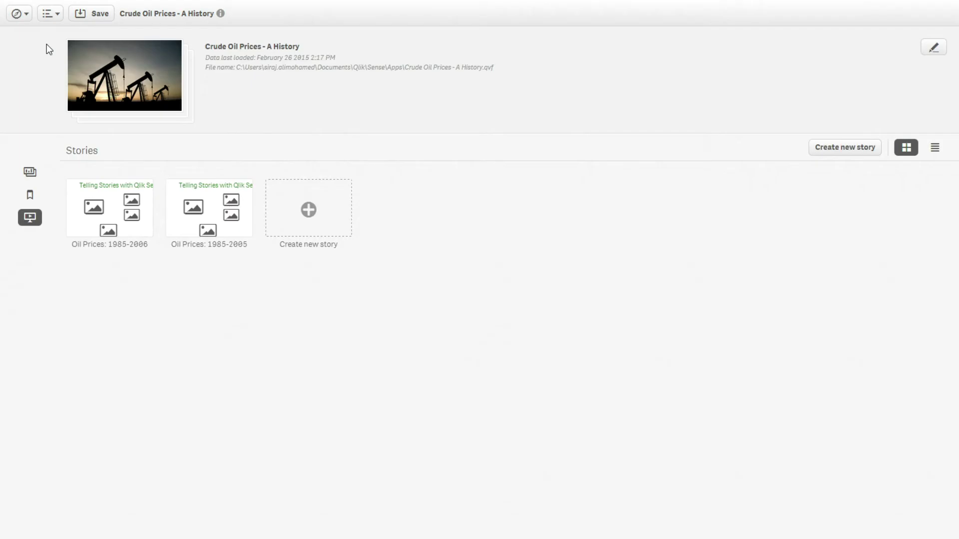
click(30, 172)
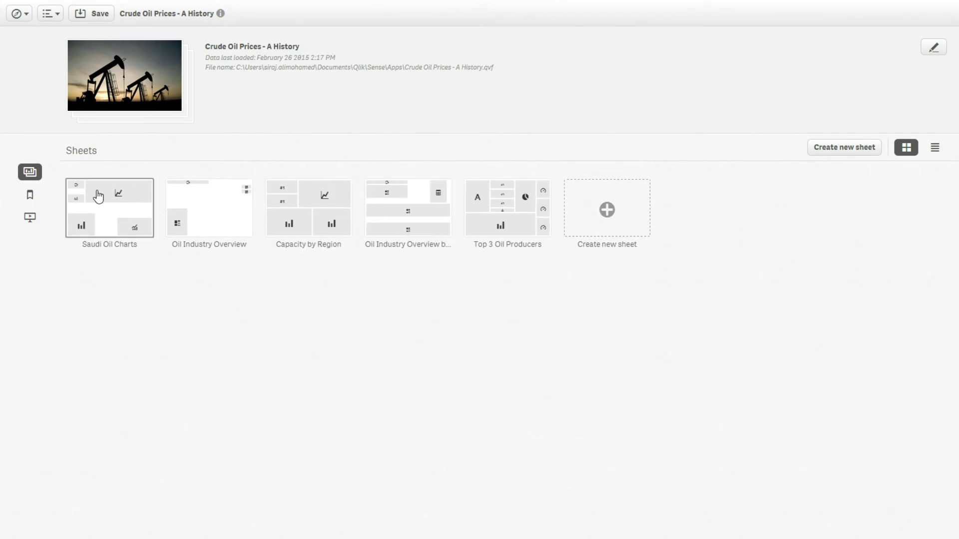
click(603, 223)
text(A)
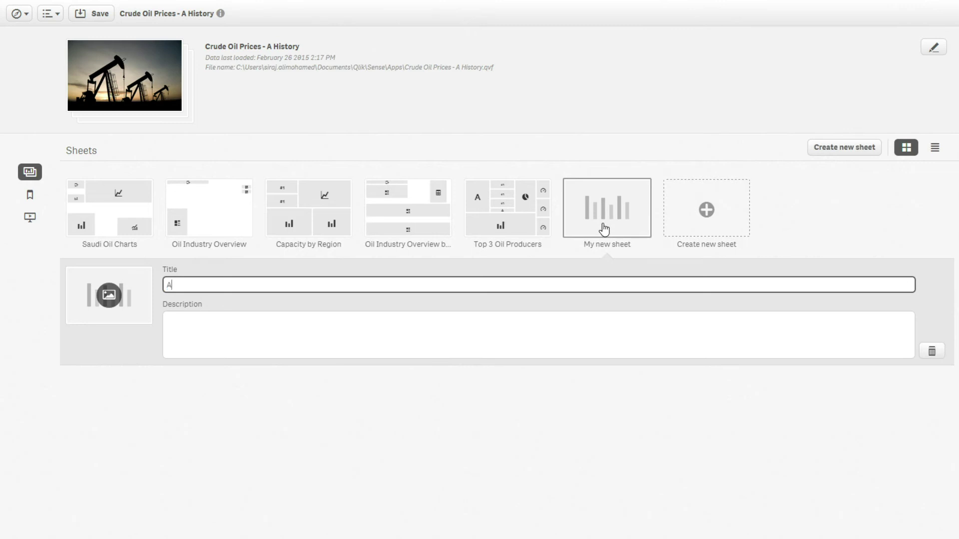
text(lan's Sheet)
key(Return)
click(633, 216)
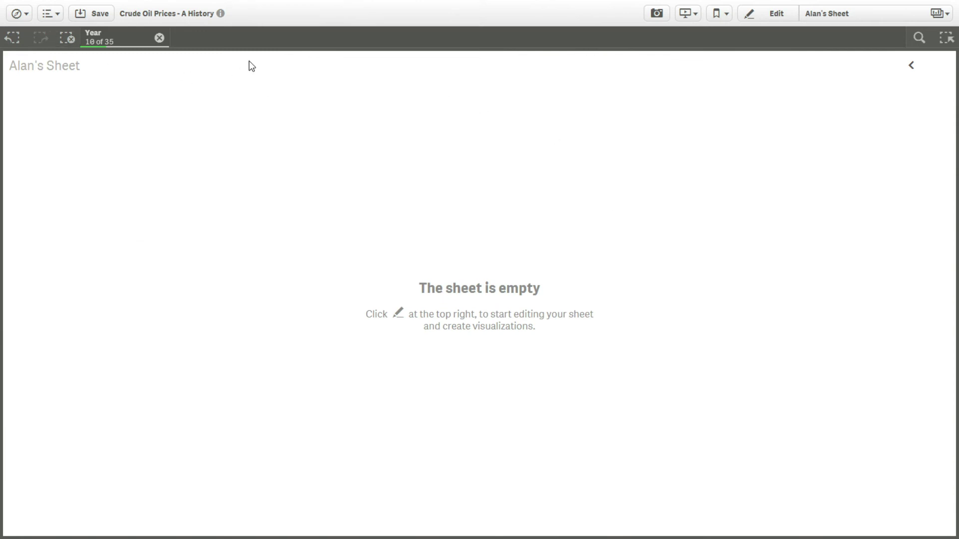
- Go full screen, restrict the Year selection to the 2000s, and put the empty sheet into edit mode
key(F11)
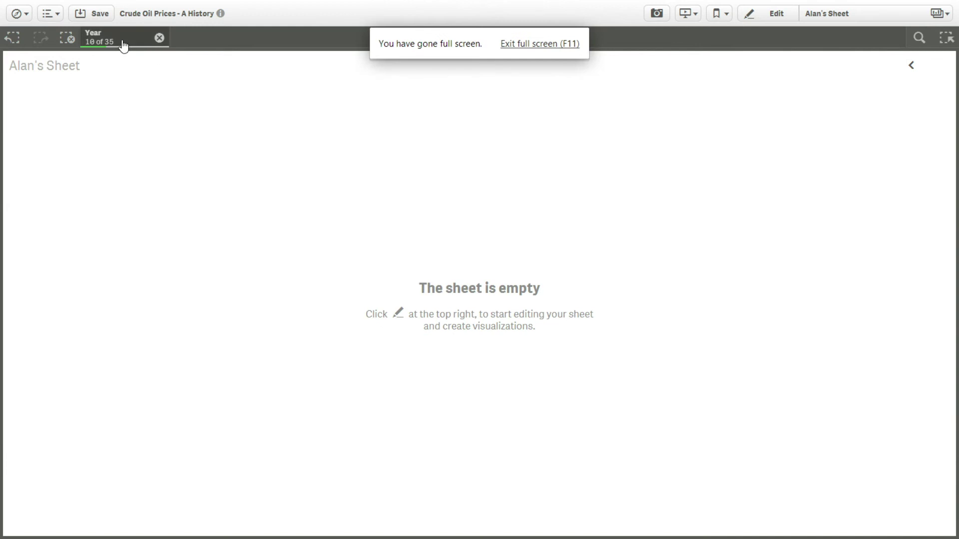
click(123, 44)
drag(155, 114, 147, 173)
scroll(150, 170, down, 5)
scroll(154, 150, up, 3)
drag(159, 117, 158, 220)
click(180, 79)
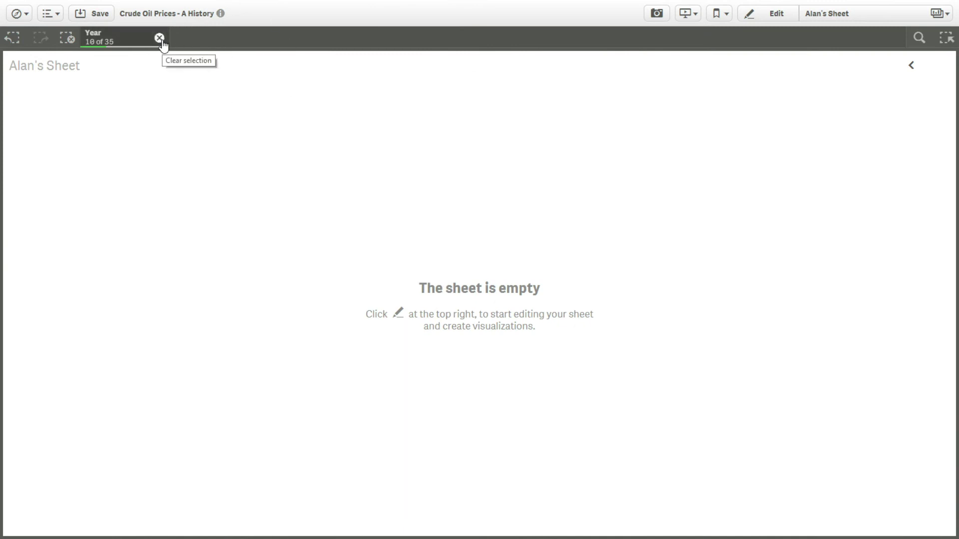
click(760, 20)
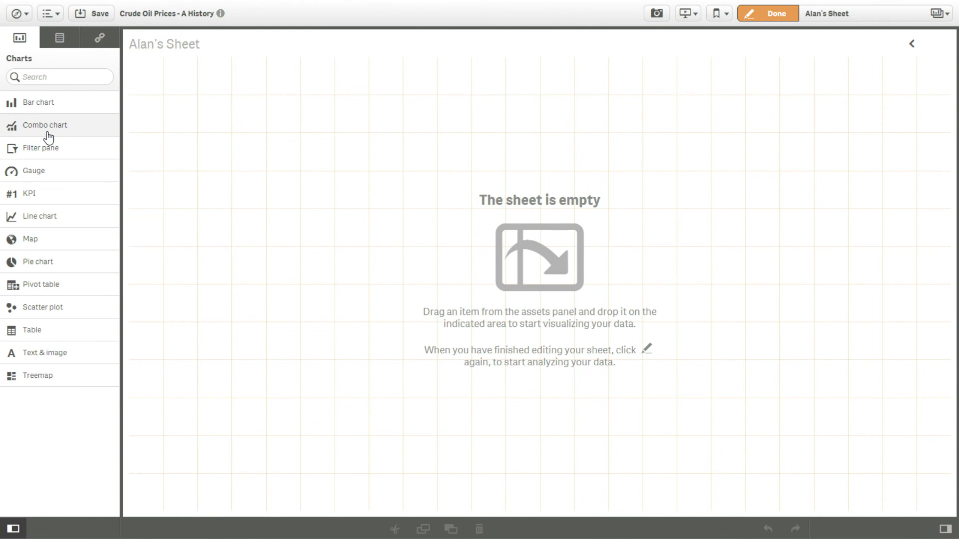
- Place a combo chart on the sheet and resize it narrower and shorter
drag(48, 136, 500, 163)
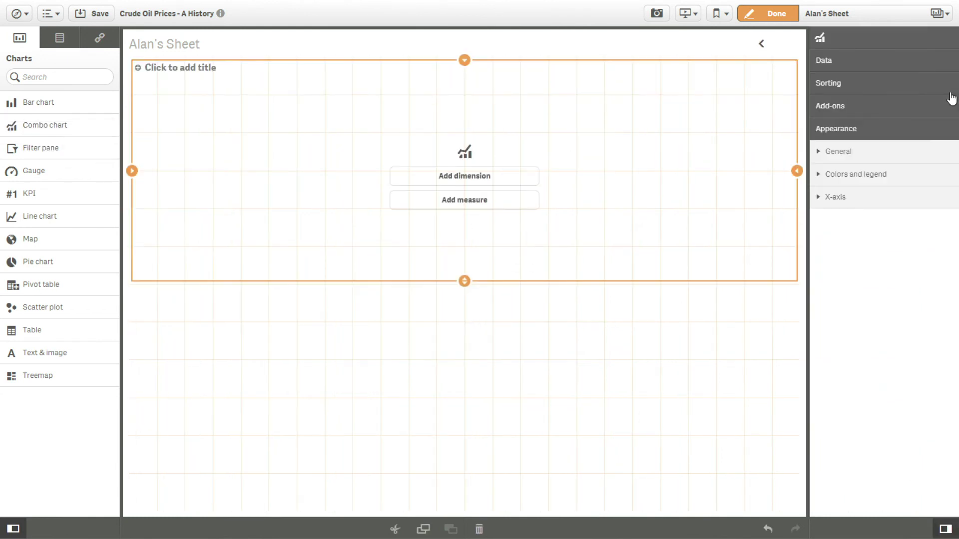
drag(797, 171, 574, 171)
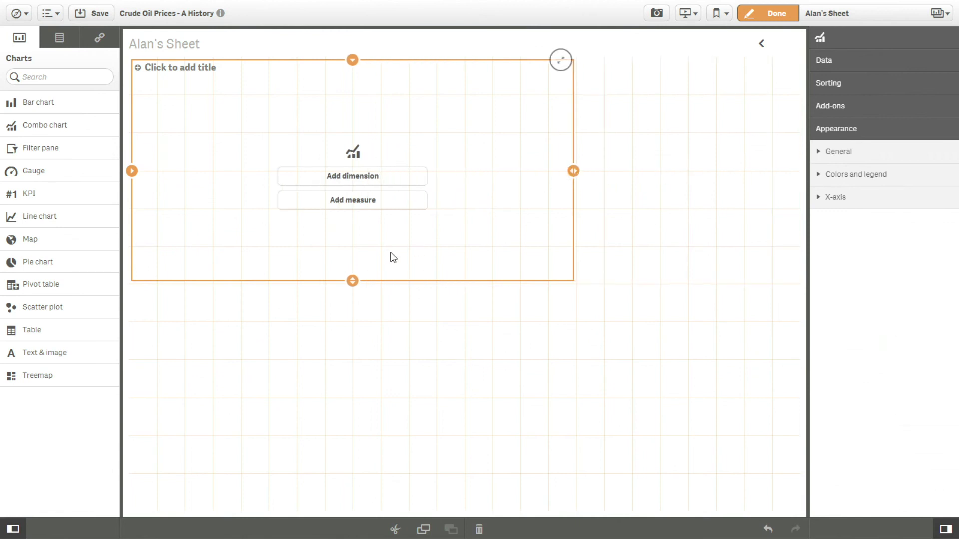
drag(352, 281, 352, 206)
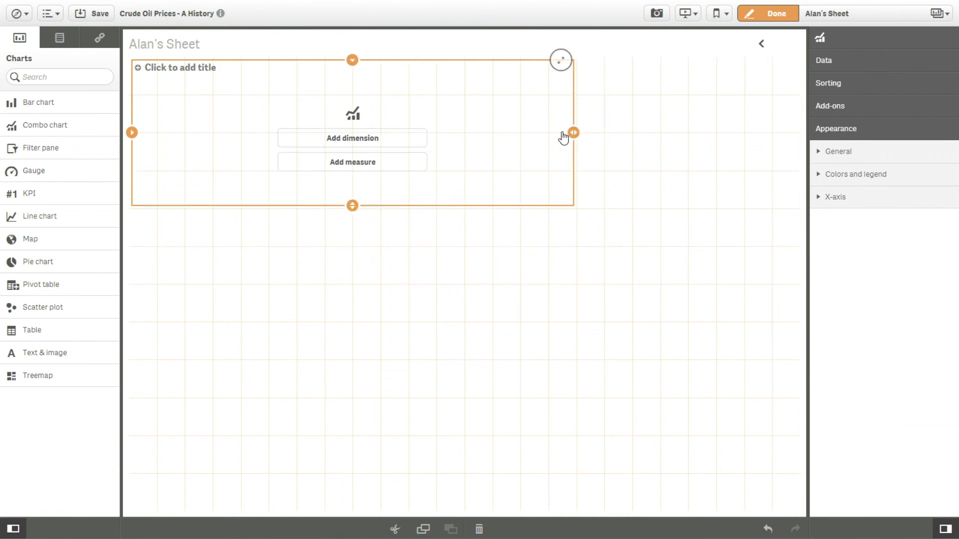
drag(574, 134, 517, 135)
click(589, 156)
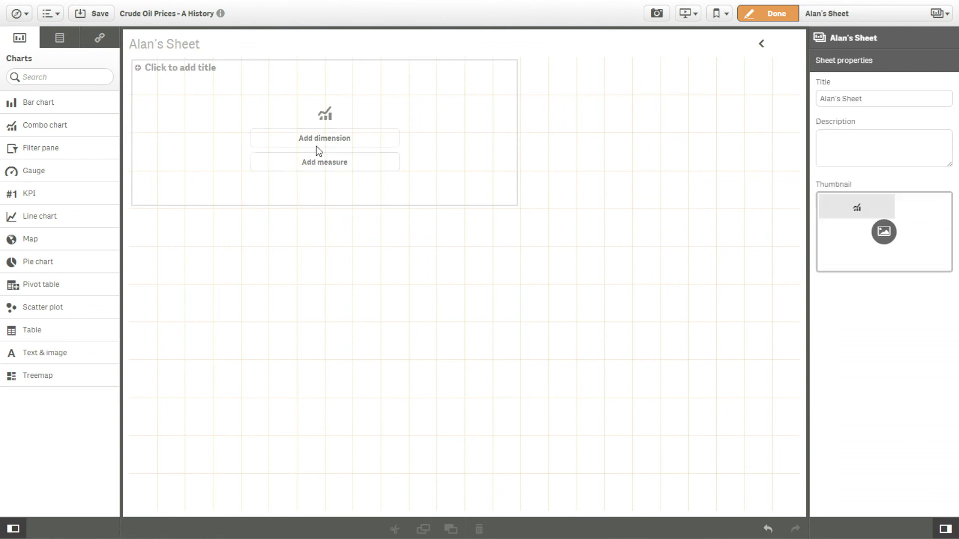
- Give the chart Year as its dimension and Sum of Spare Capacity as its measure
click(324, 143)
scroll(479, 190, down, 5)
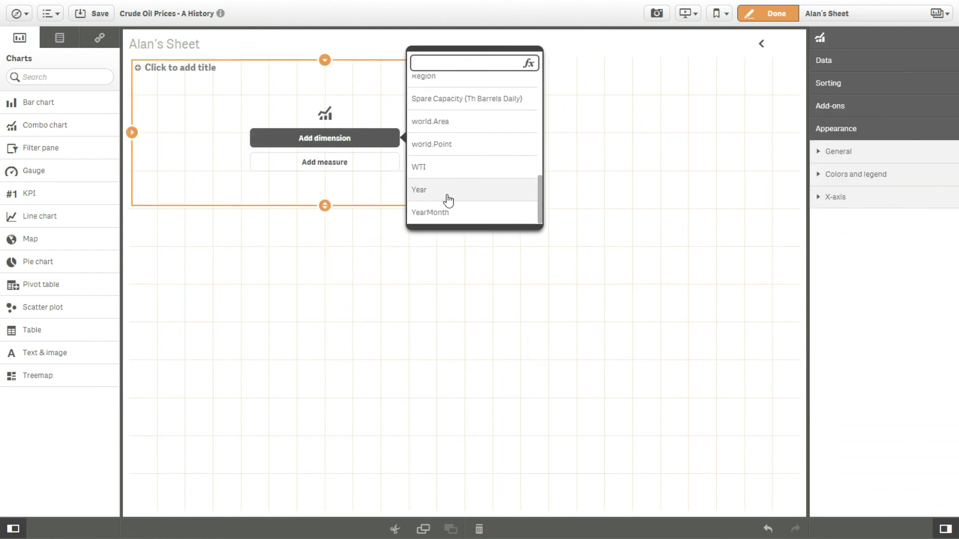
click(449, 195)
click(328, 164)
scroll(480, 188, down, 4)
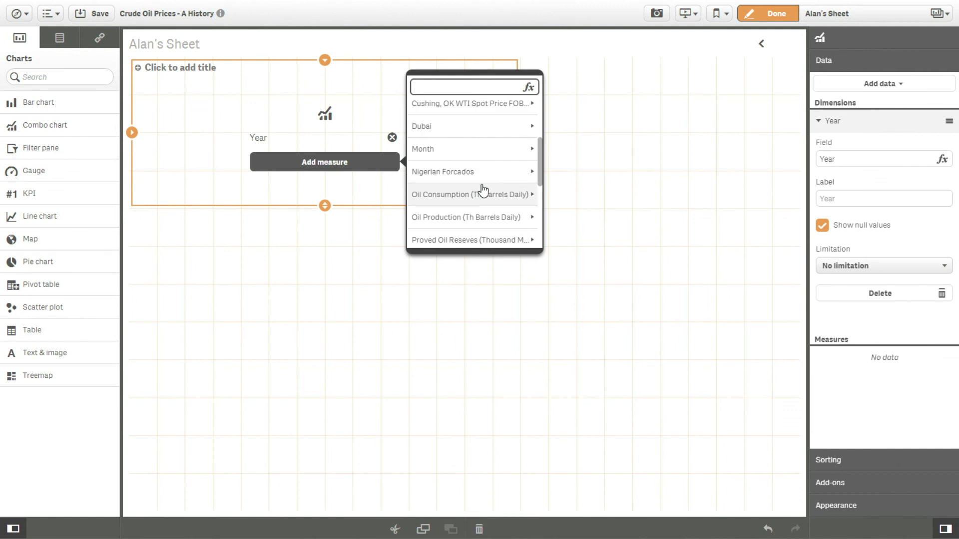
scroll(482, 190, down, 2)
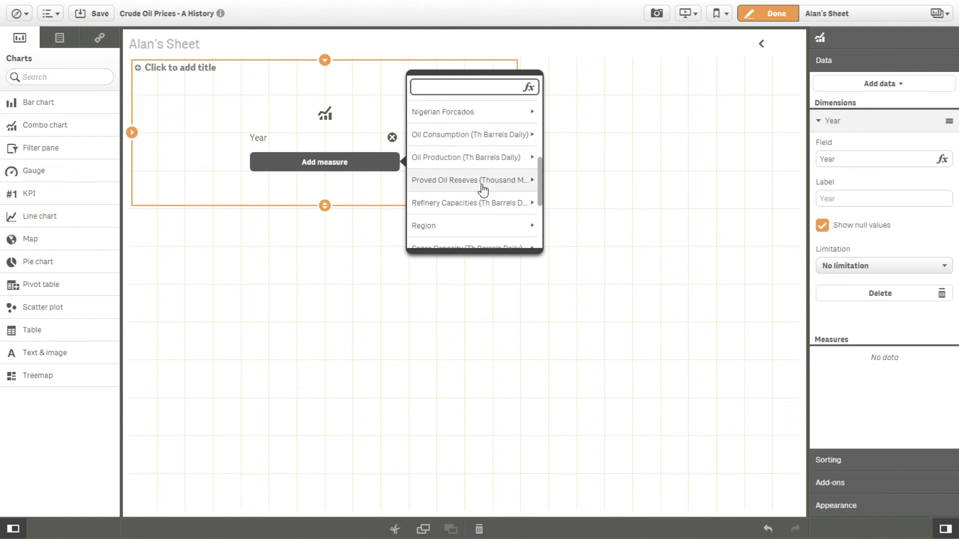
scroll(483, 190, down, 2)
click(487, 190)
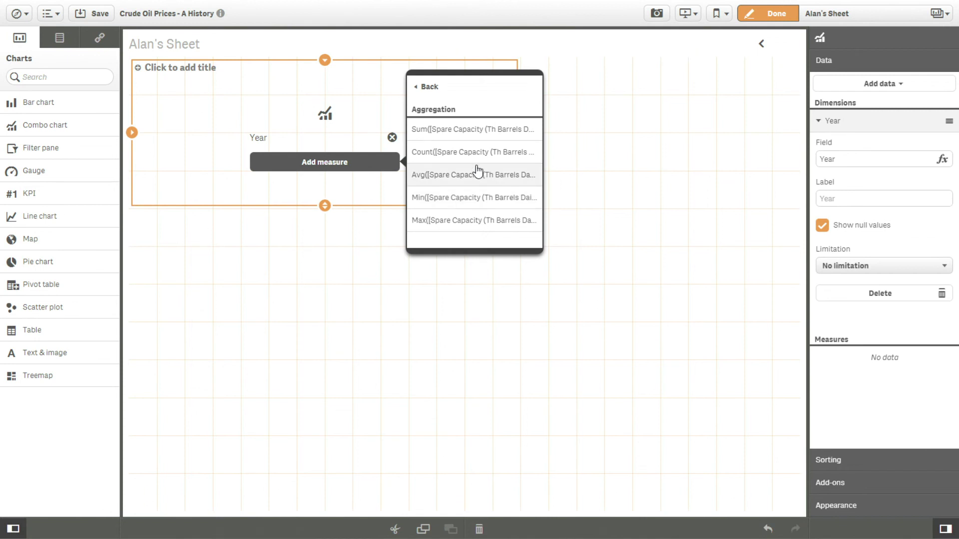
click(470, 133)
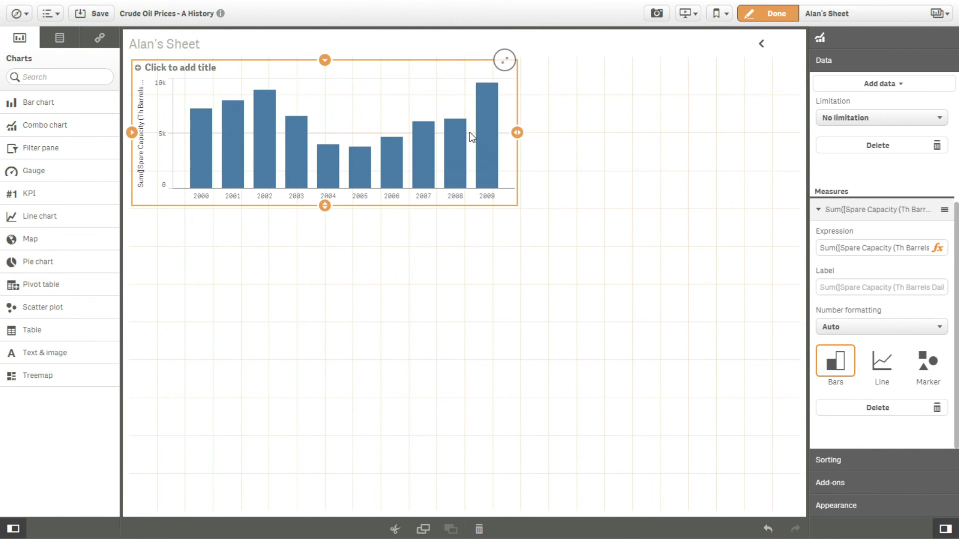
- Label the measure 'Spare Capacity'
click(855, 293)
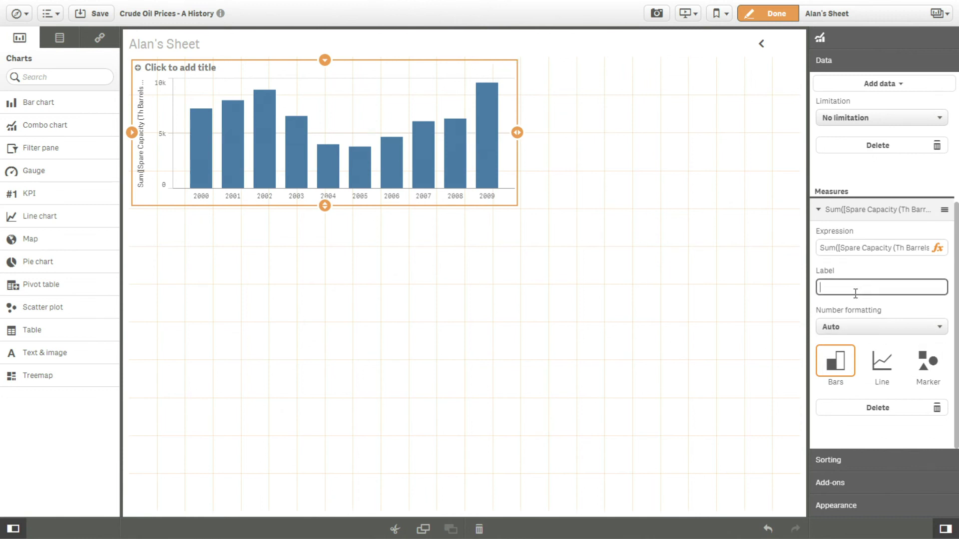
text(Spare Capact)
text(ty)
click(860, 248)
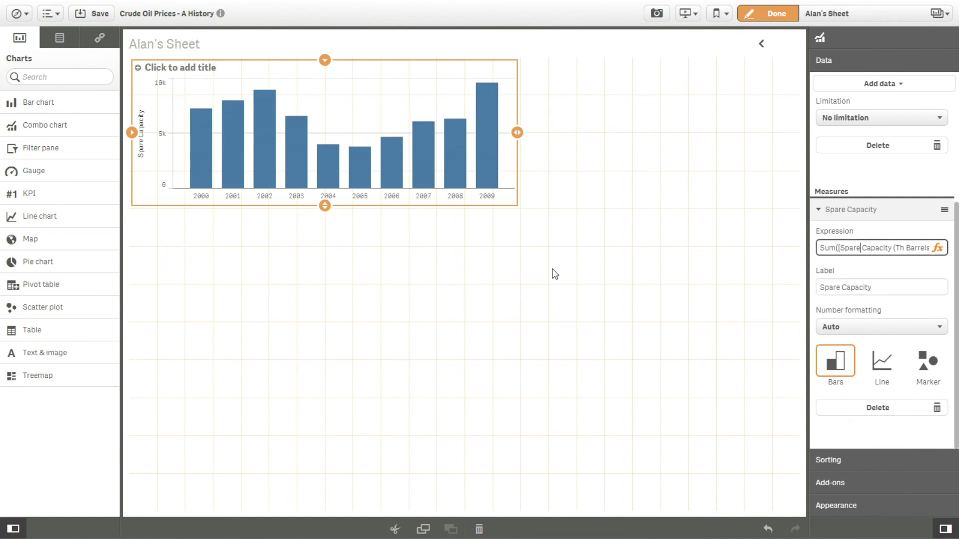
click(401, 227)
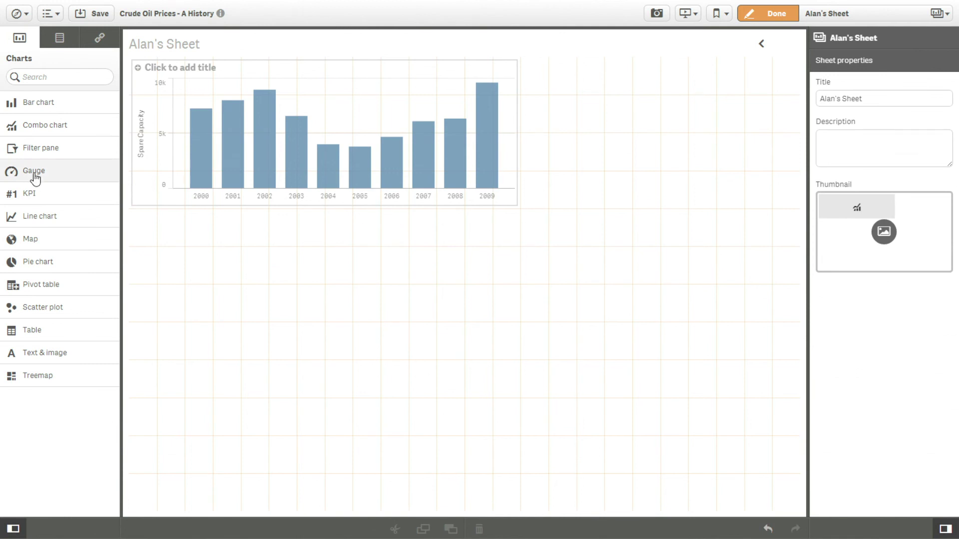
- Add Sum of Oil Consumption as a second measure on the chart
click(245, 122)
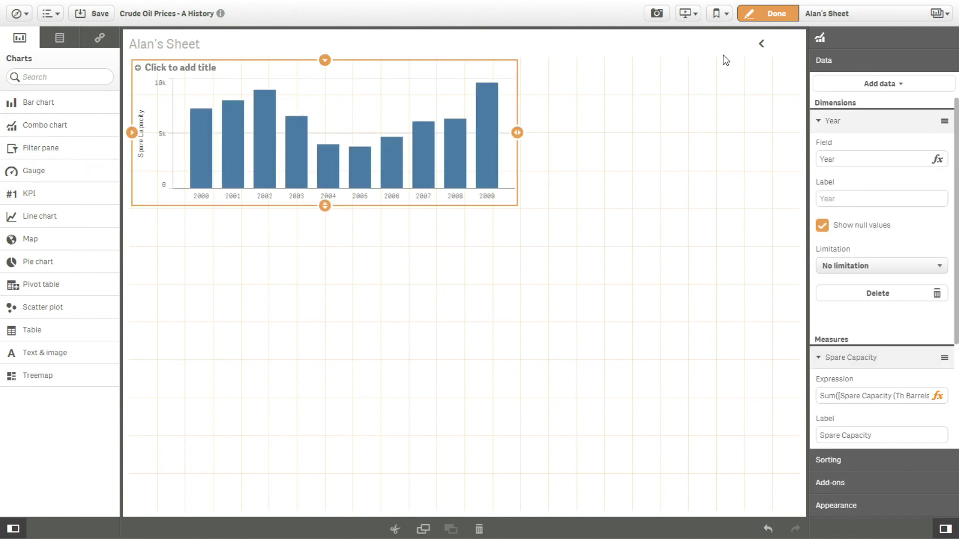
click(891, 83)
click(868, 138)
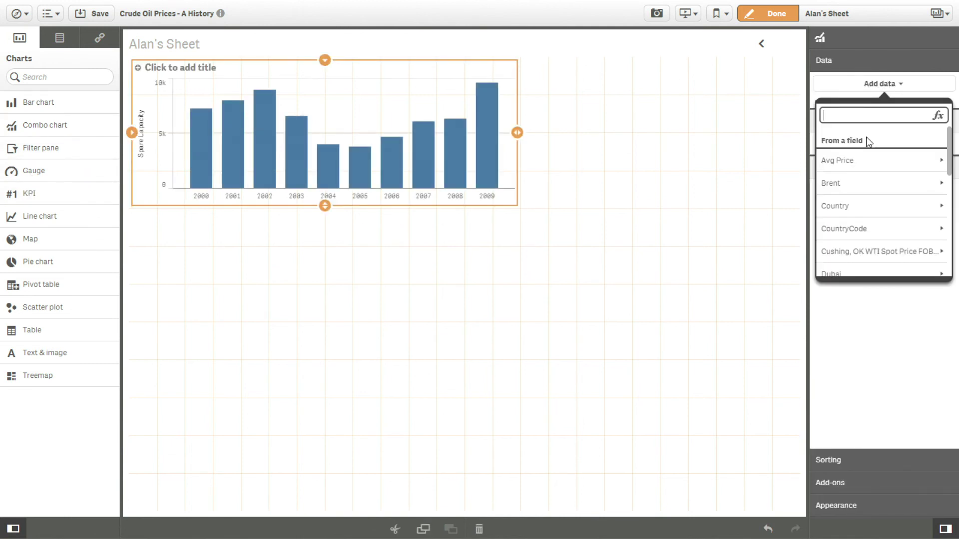
scroll(871, 229, down, 3)
scroll(874, 235, down, 2)
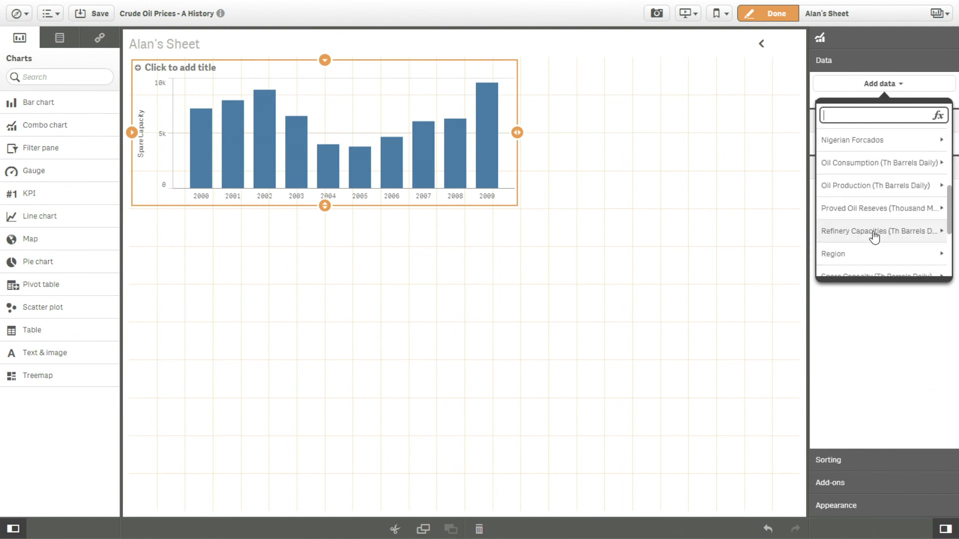
click(874, 161)
click(855, 158)
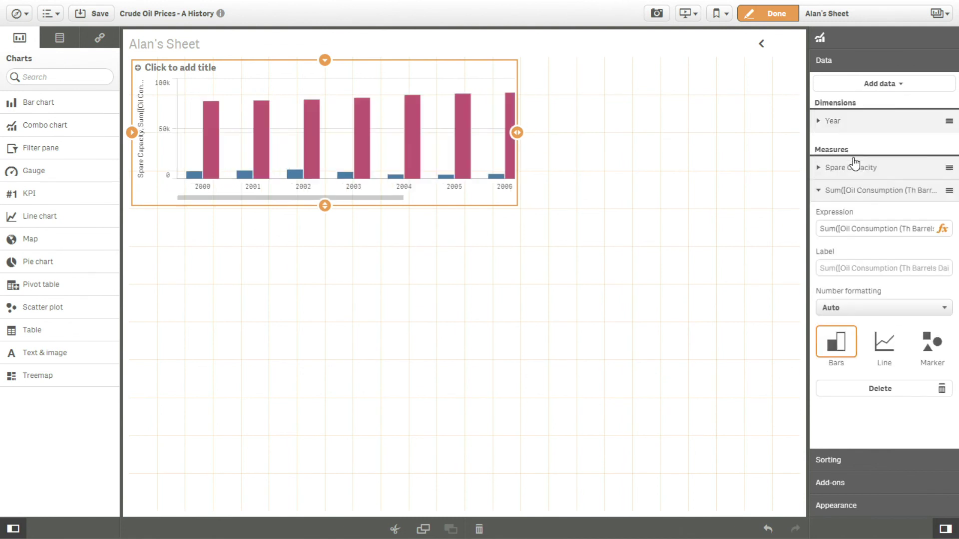
- Show Oil Consumption as a line on the secondary axis, labelled 'Oil Consumption'
click(885, 347)
click(884, 392)
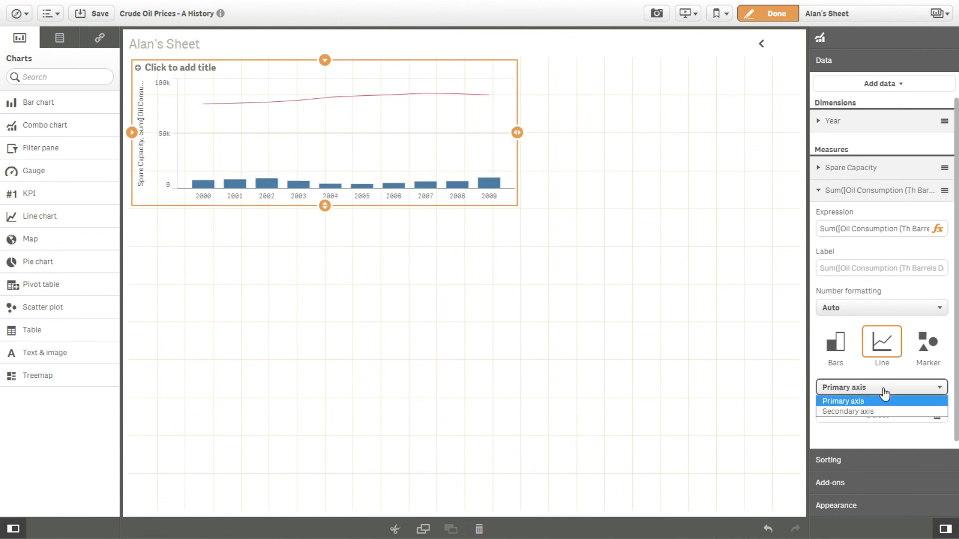
click(871, 411)
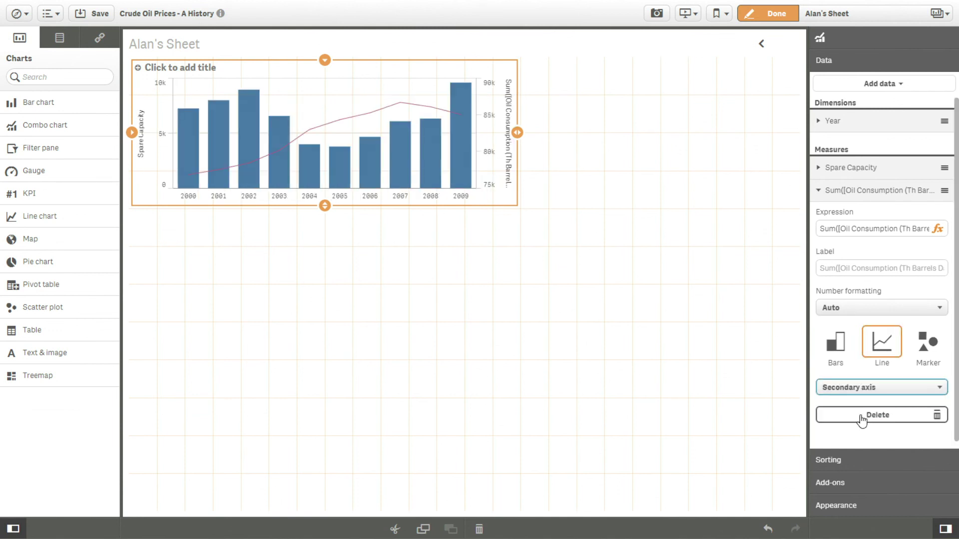
click(864, 273)
text(Oil Consumption)
click(566, 214)
- Title the chart 'Consumption v Capacity'
click(196, 67)
text(Consumption v Capacti)
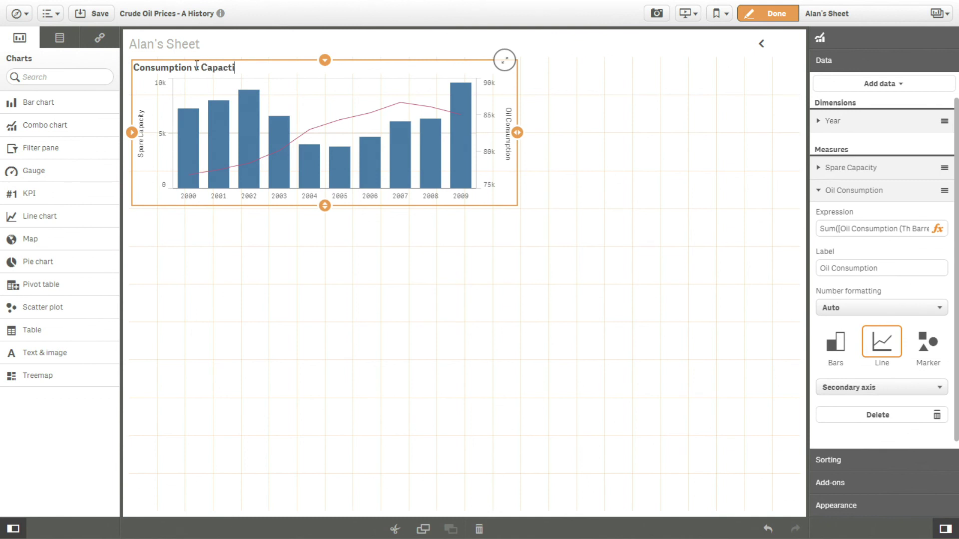
key(BackSpace)
key(BackSpace)
text(ity)
click(580, 152)
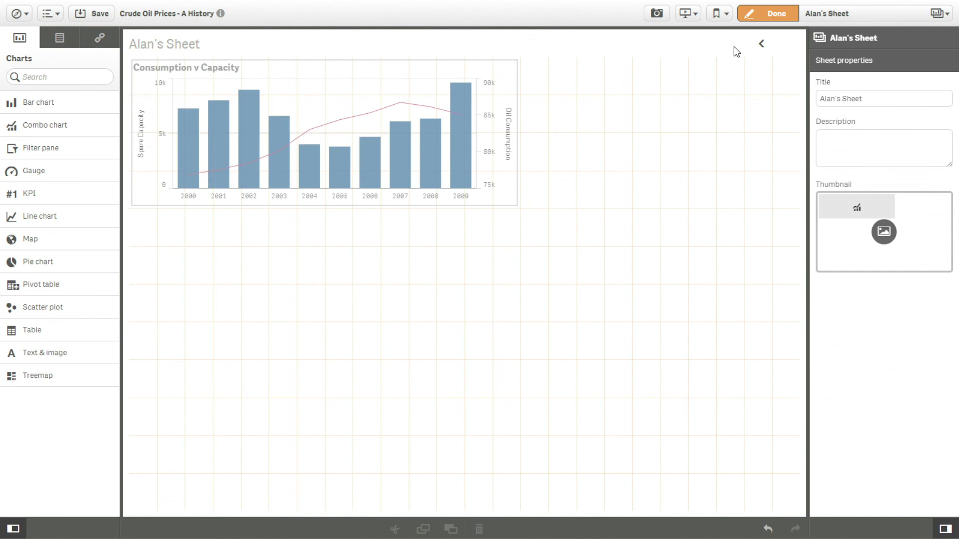
- Finish editing and take a snapshot of the Consumption v Capacity chart, then bring up the stories list
click(761, 19)
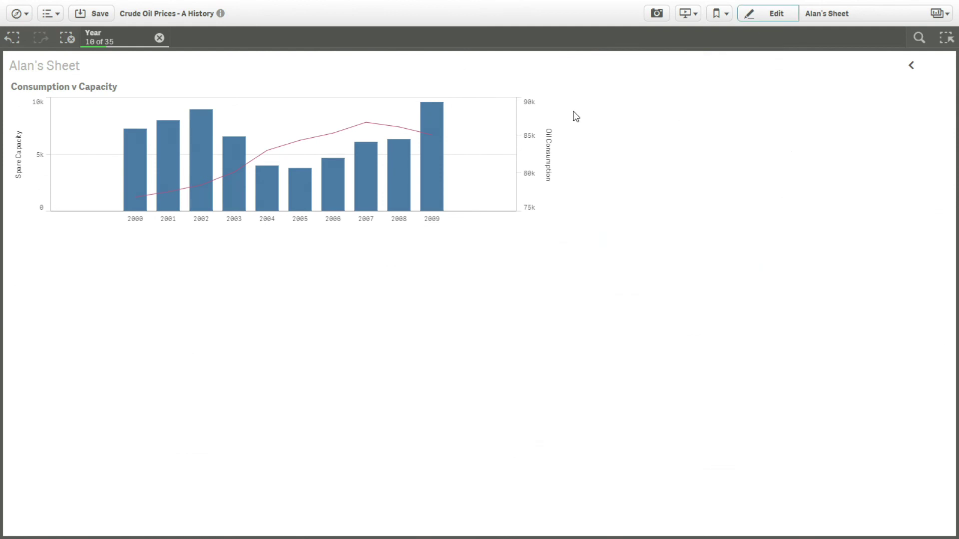
right_click(473, 128)
click(511, 86)
click(685, 14)
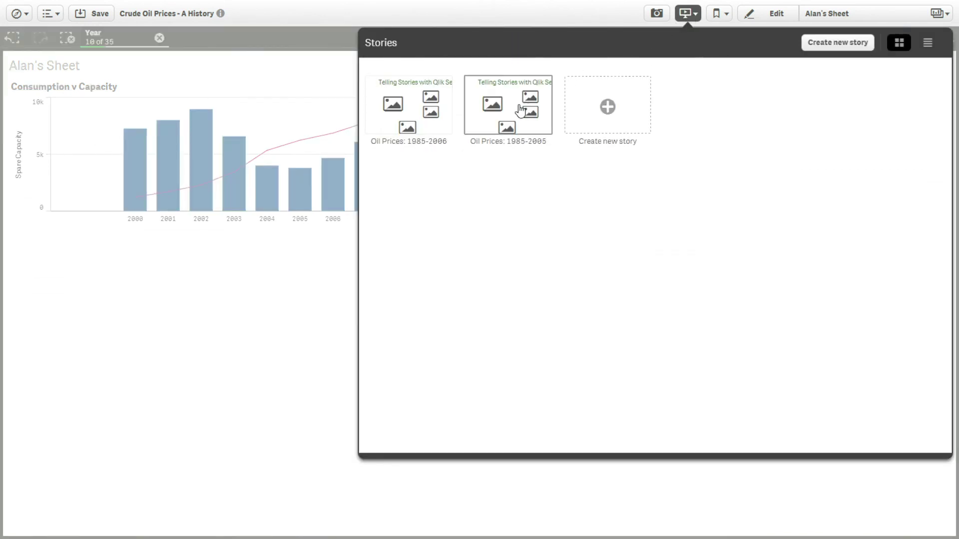
- In 'Oil Prices: 1985-2005', put the Consumption v Capacity snapshot at the upper right of slide 8, sized to fit above the second text block
click(520, 107)
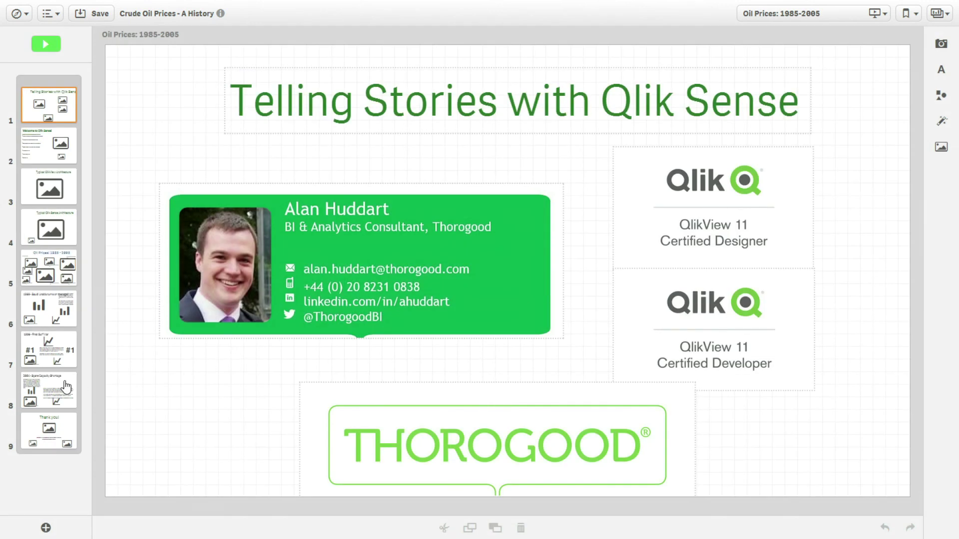
click(65, 386)
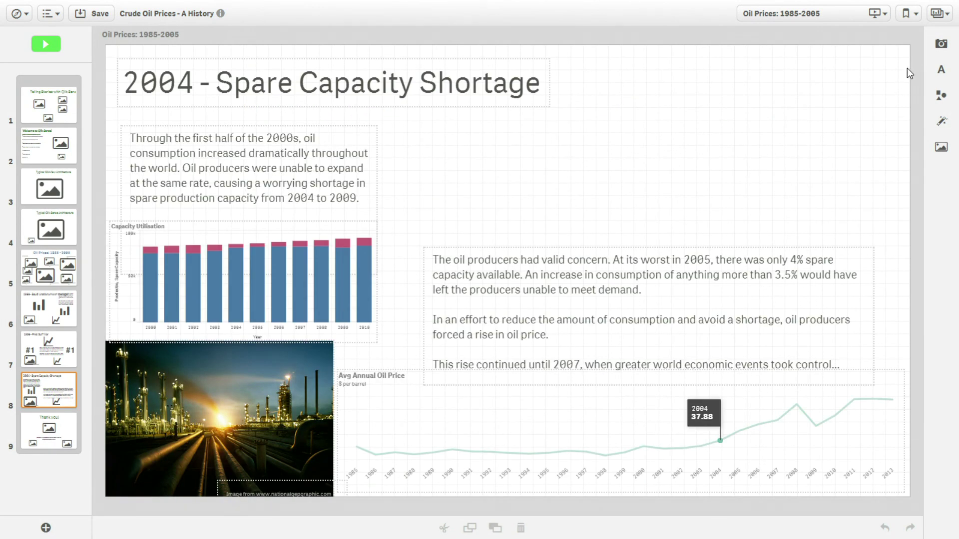
click(941, 44)
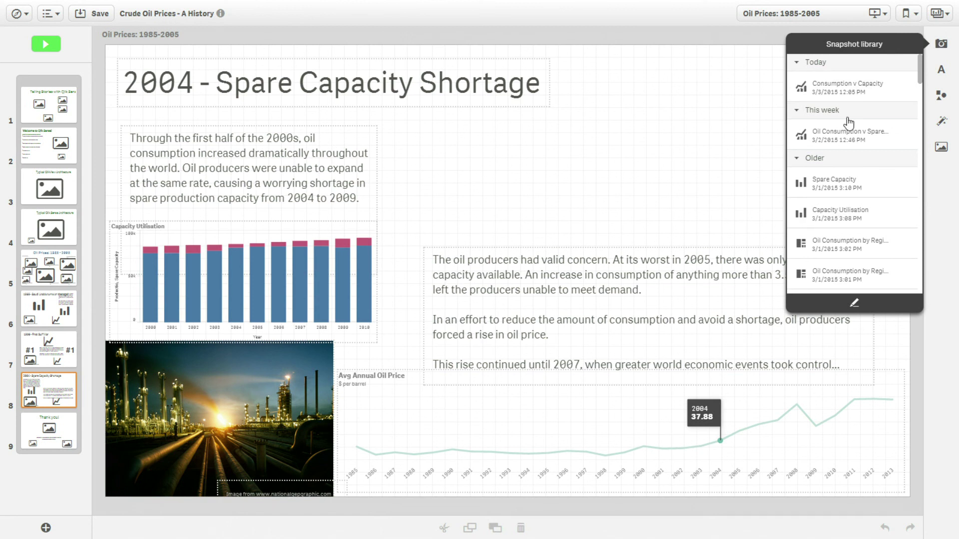
drag(849, 86, 619, 160)
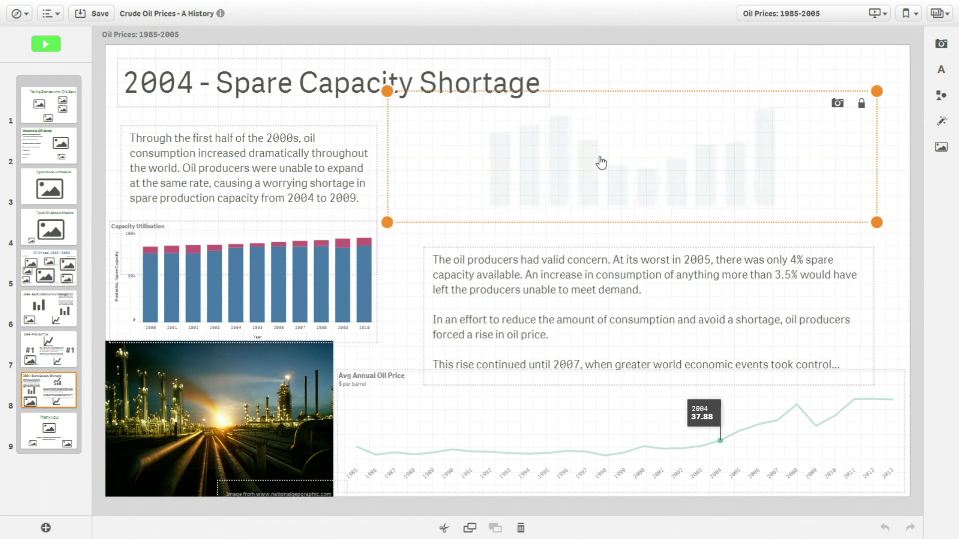
drag(385, 91, 449, 110)
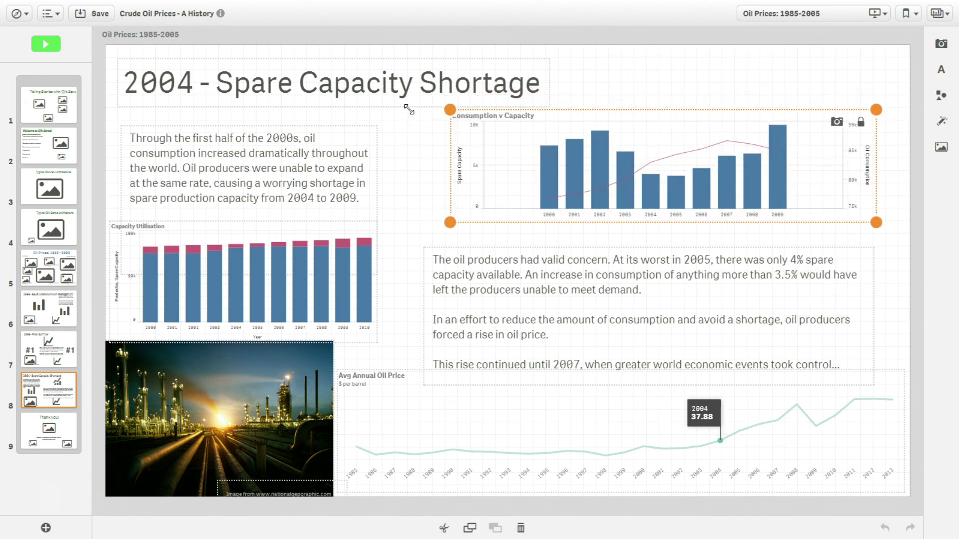
click(596, 70)
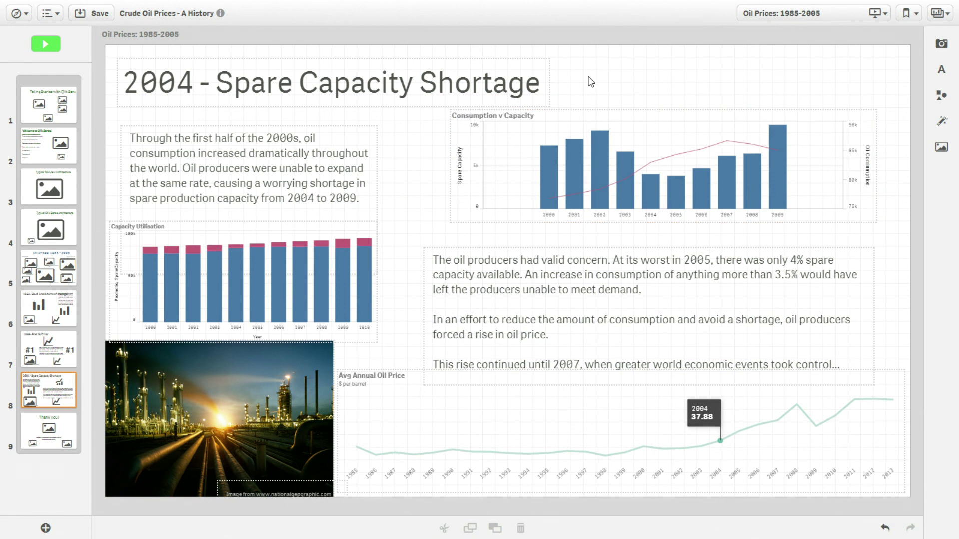